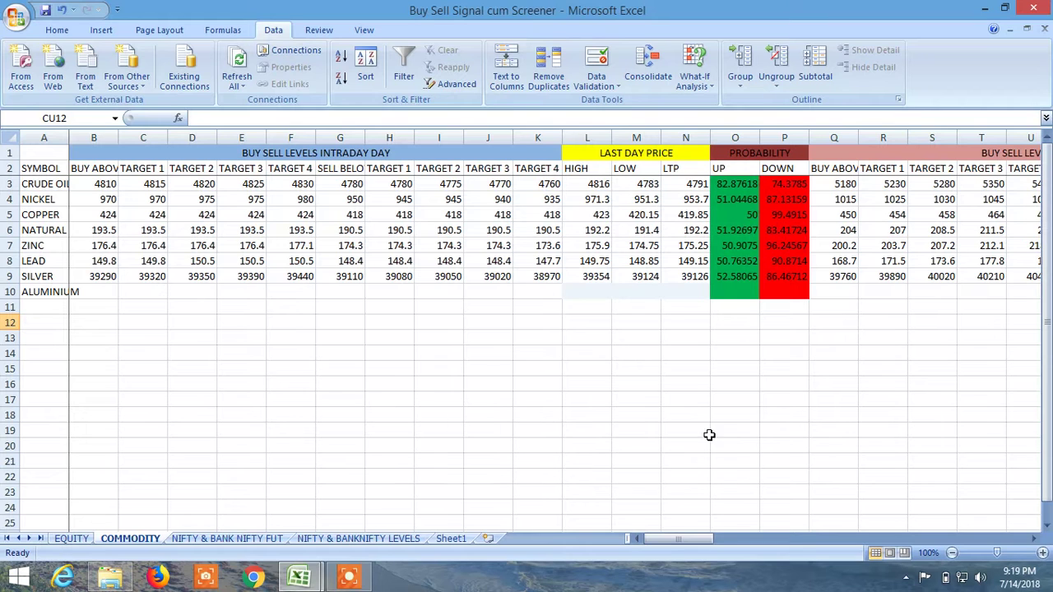
Review the NIFTY & BANK NIFTY FUT sheet and the intraday levels on the COMMODITY sheet
left_click(1045, 407)
left_click(231, 539)
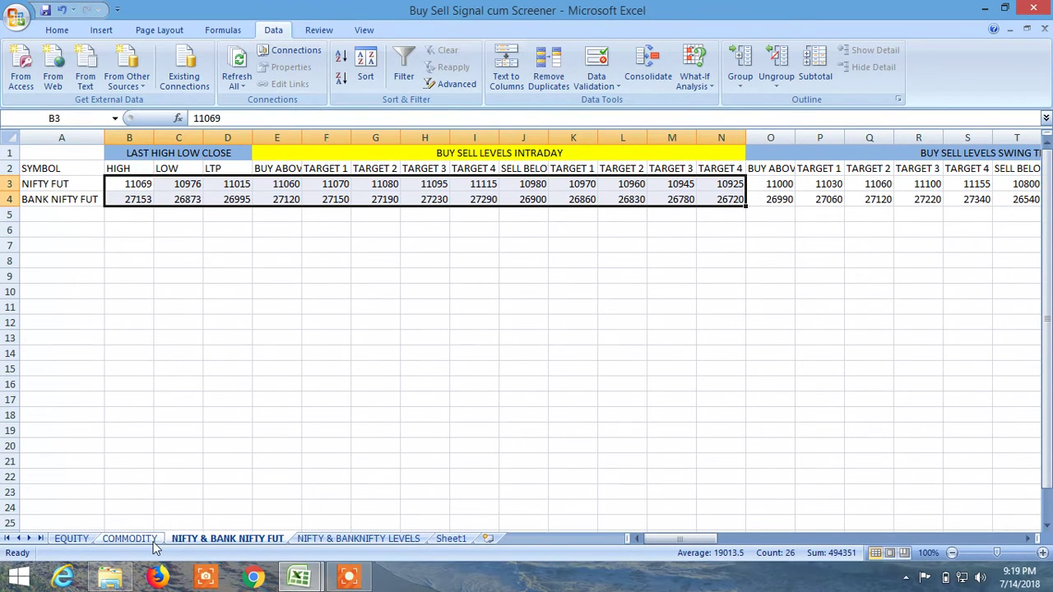
left_click(153, 540)
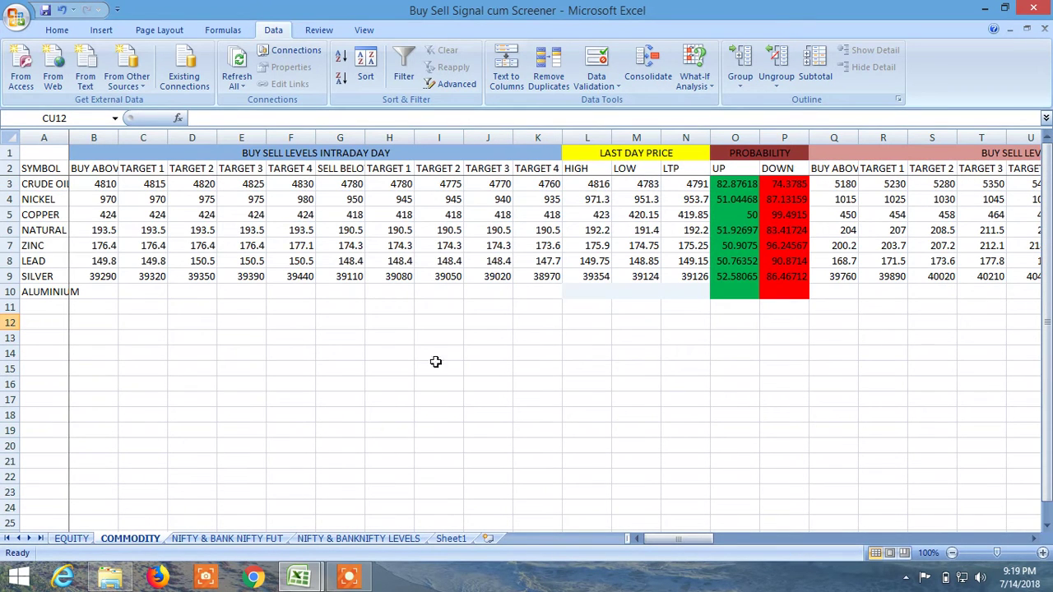
left_click_drag(668, 540, 603, 527)
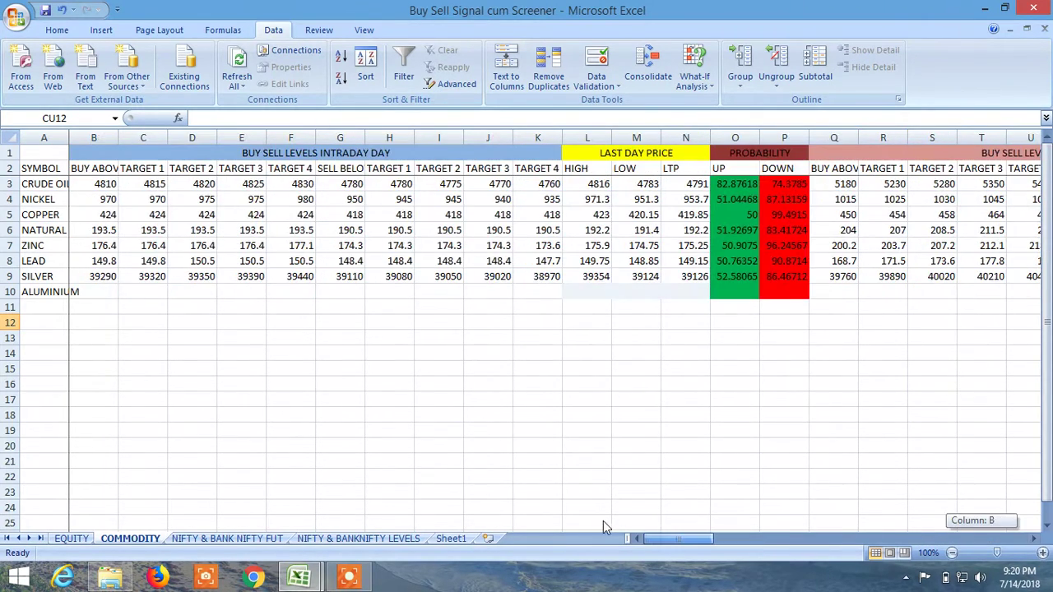
On the EQUITY sheet, examine ACC's day swing trading buy and sell levels with their targets
left_click(70, 540)
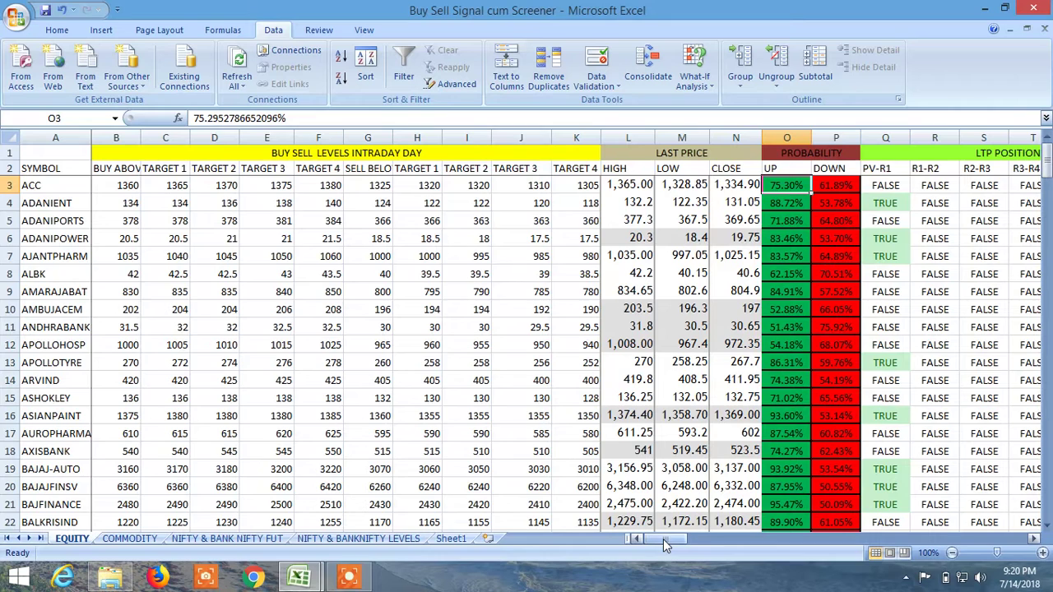
left_click_drag(663, 539, 716, 540)
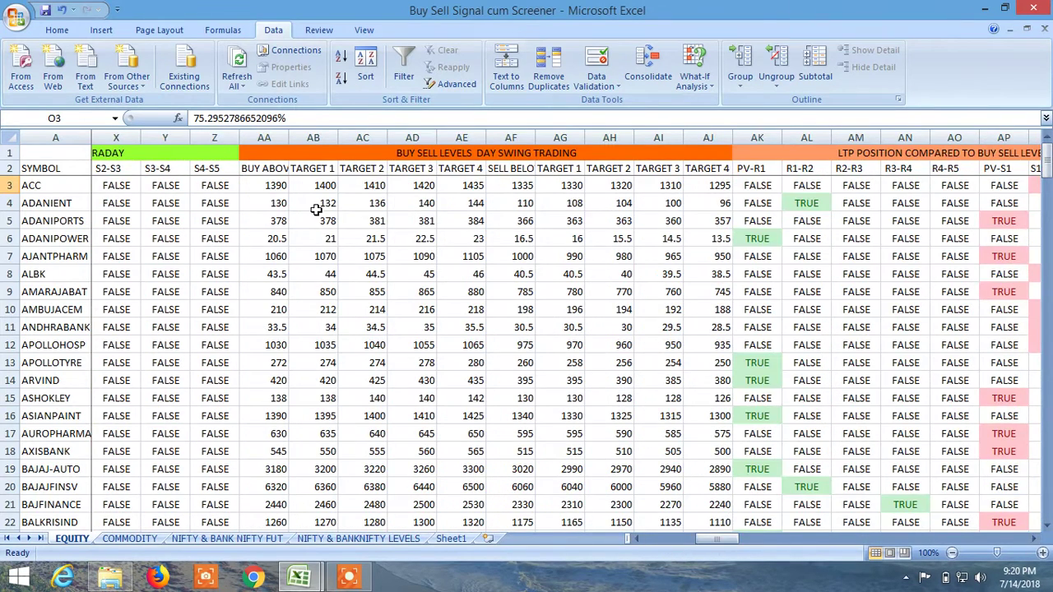
left_click(278, 186)
left_click(333, 188)
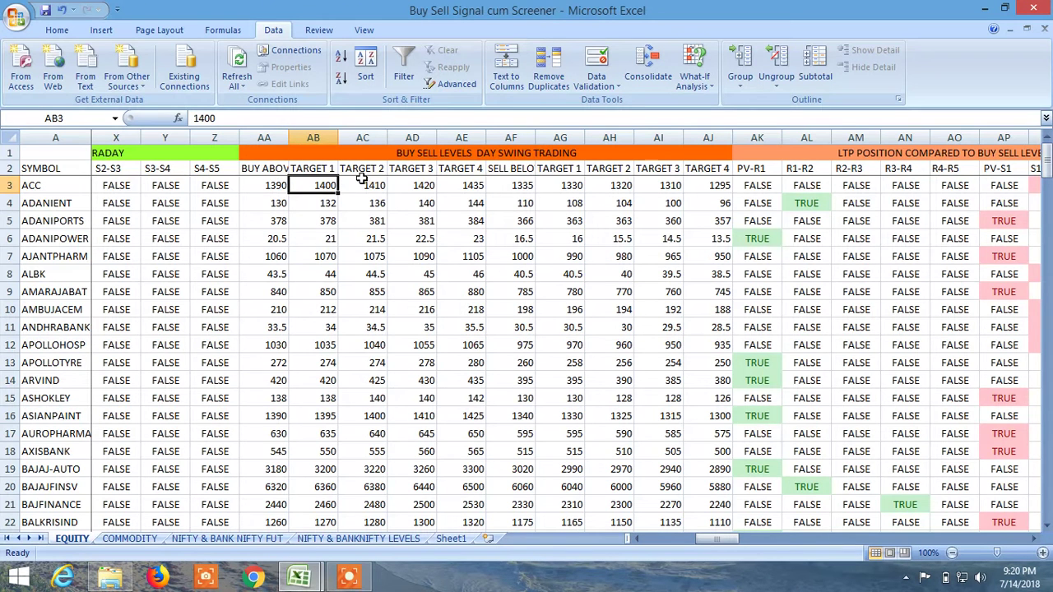
left_click(363, 185)
left_click(411, 187)
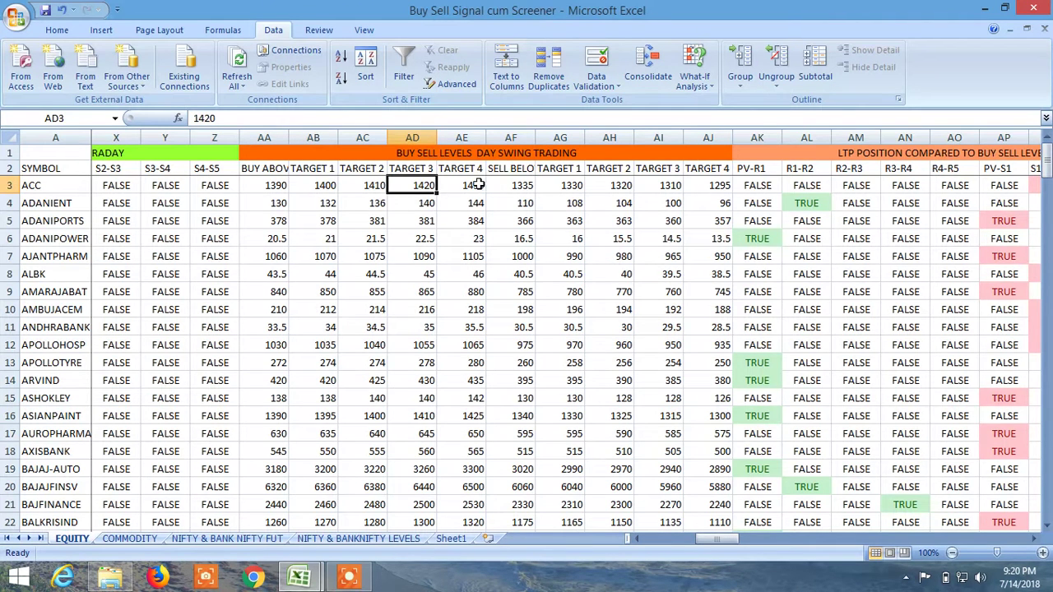
left_click(478, 185)
left_click(526, 186)
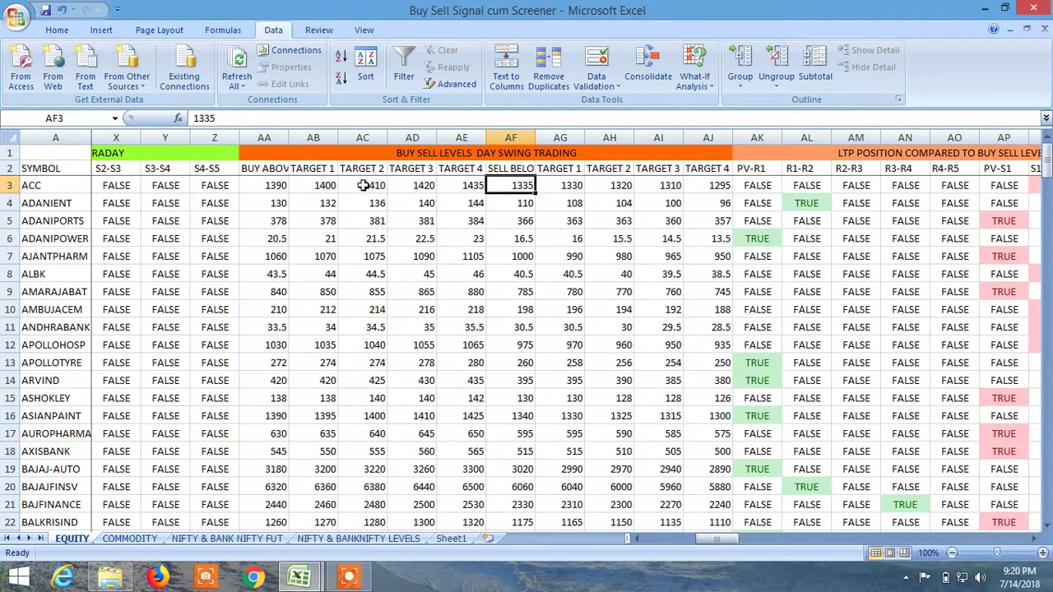
left_click(329, 187)
left_click(400, 185)
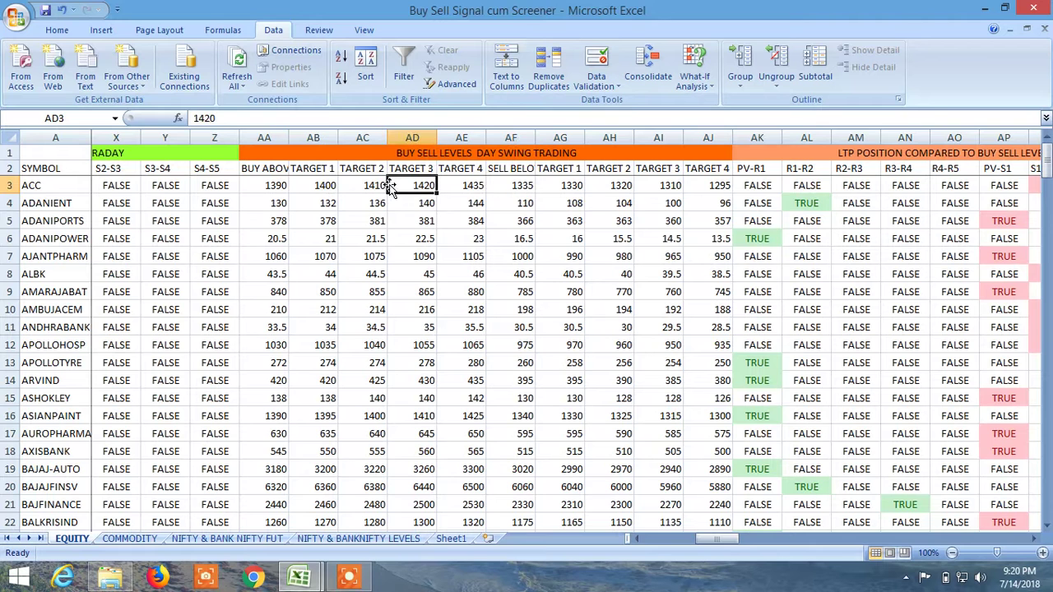
left_click(473, 188)
left_click(525, 183)
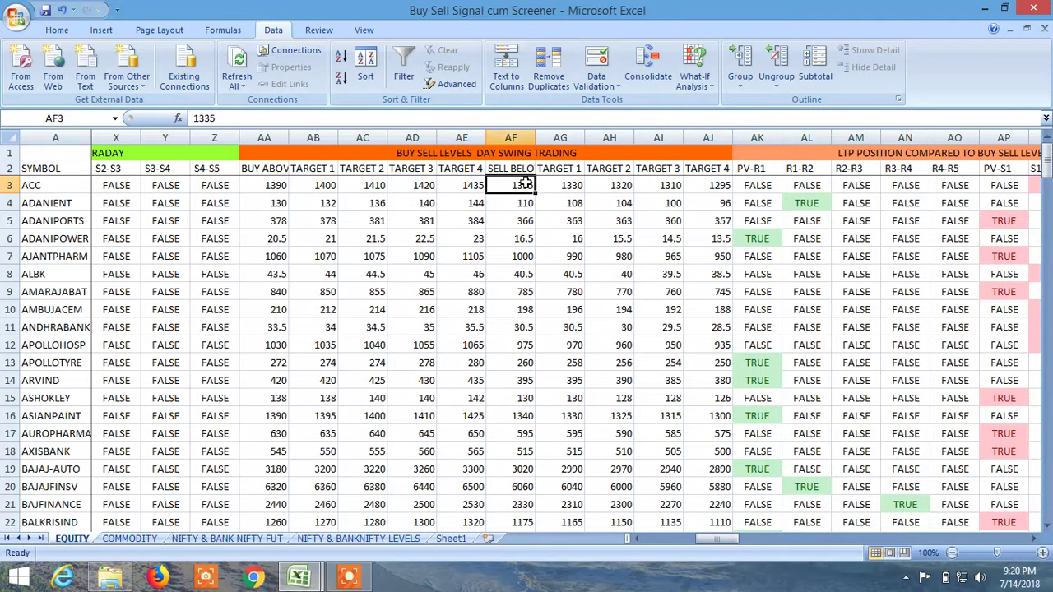
left_click(590, 187)
Examine ACC's positional buy level and its four upside targets on the EQUITY sheet
left_click_drag(722, 540, 756, 546)
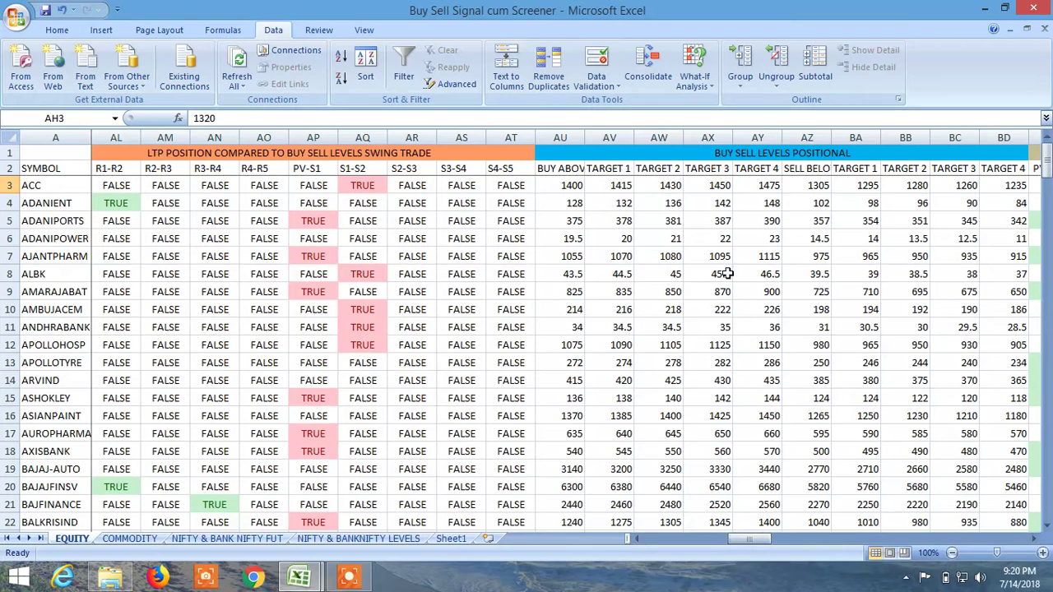
left_click(574, 189)
left_click(623, 185)
left_click(671, 186)
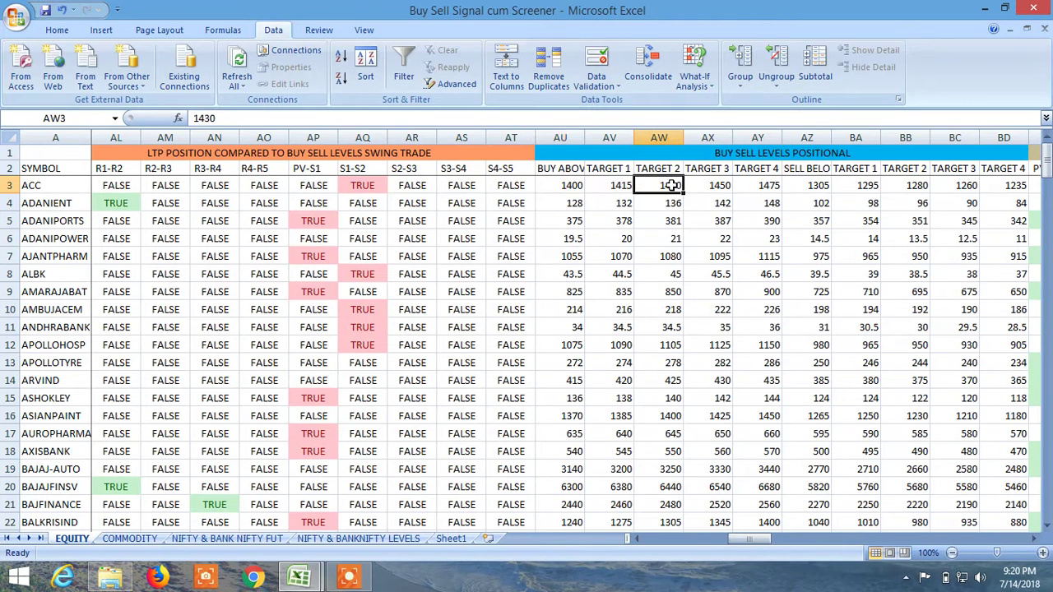
left_click(709, 186)
left_click(770, 187)
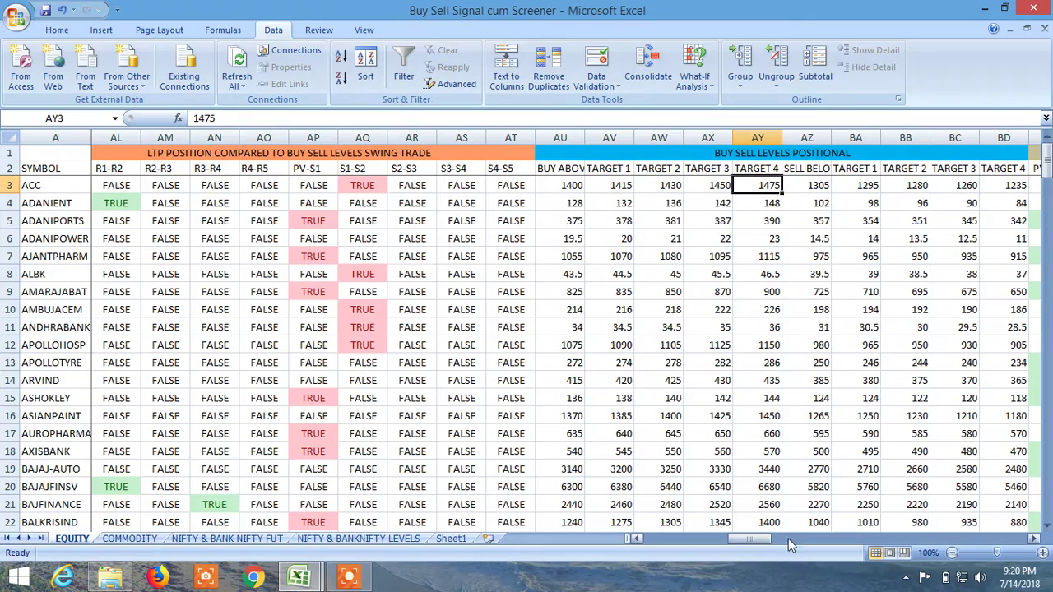
Return to the intraday section and compare the sell-below levels and buy-side Target 4 of ACC and ADANIENT
left_click_drag(757, 539, 648, 542)
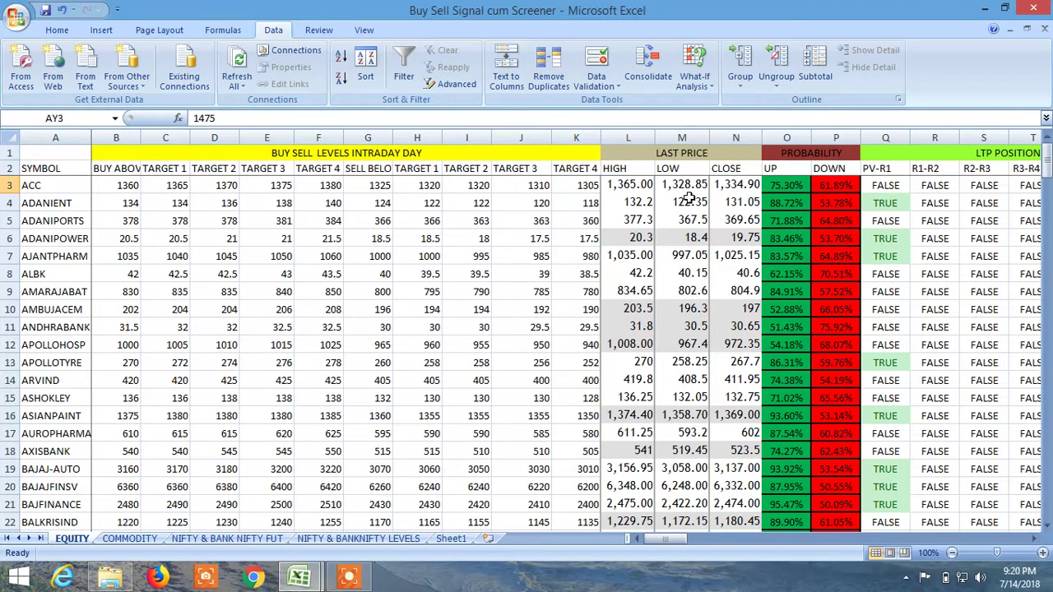
left_click_drag(672, 538, 642, 537)
left_click(430, 185)
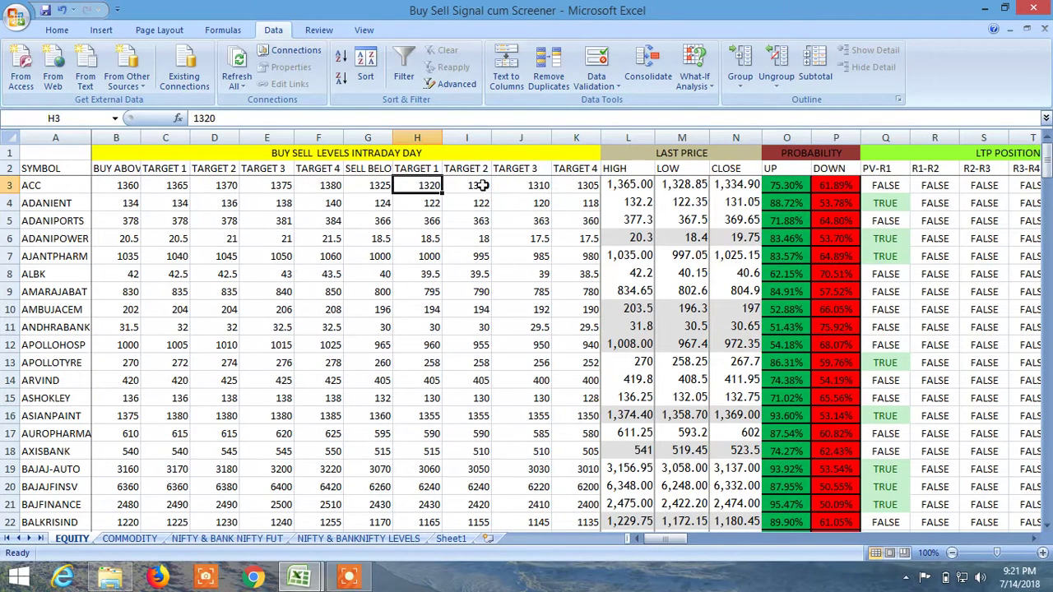
left_click(379, 185)
left_click(328, 185)
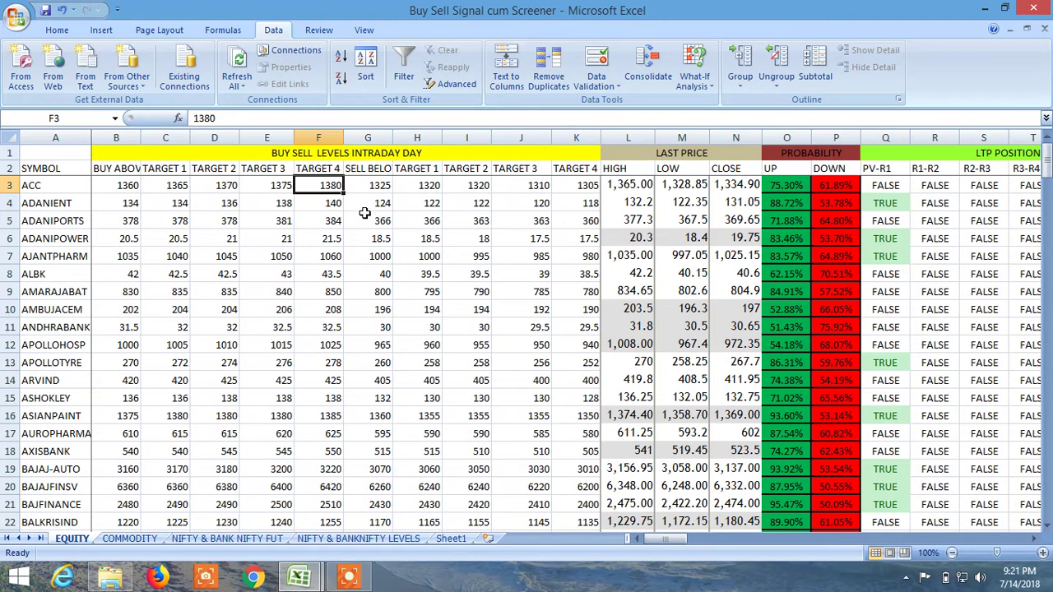
left_click(370, 188)
left_click(371, 202)
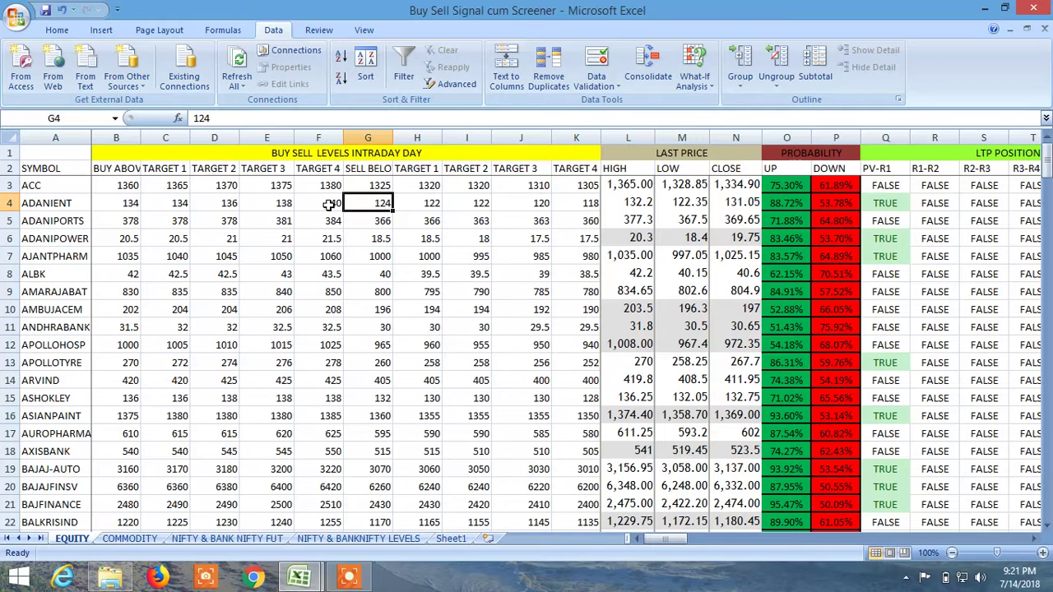
left_click(329, 204)
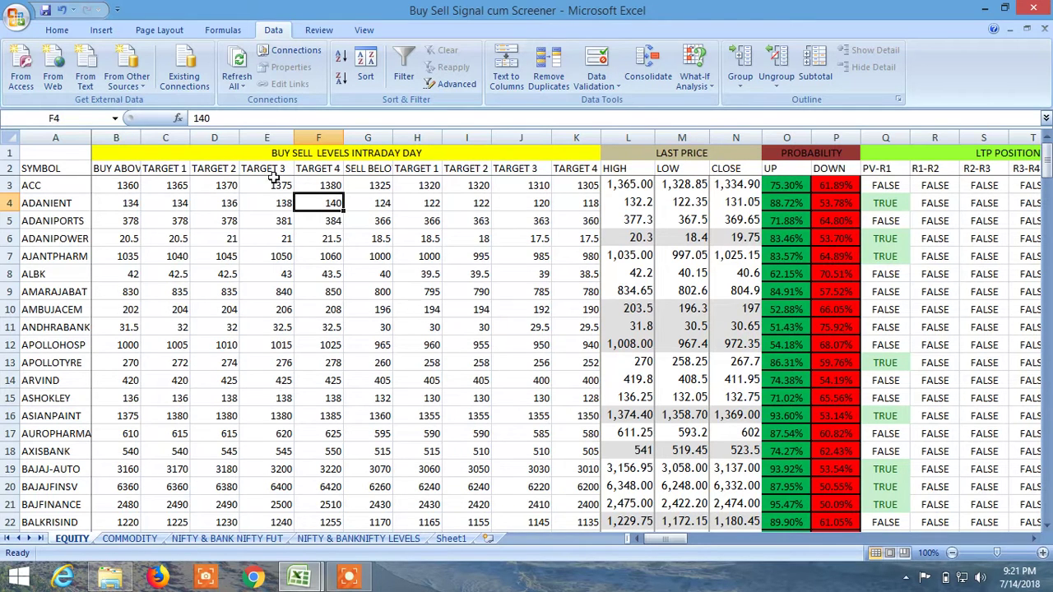
Go through ACC's intraday buy-above level and targets, followed by its sell-below level and first three downside targets
left_click(211, 187)
left_click(151, 187)
left_click(131, 188)
left_click(168, 183)
left_click(237, 187)
left_click(280, 189)
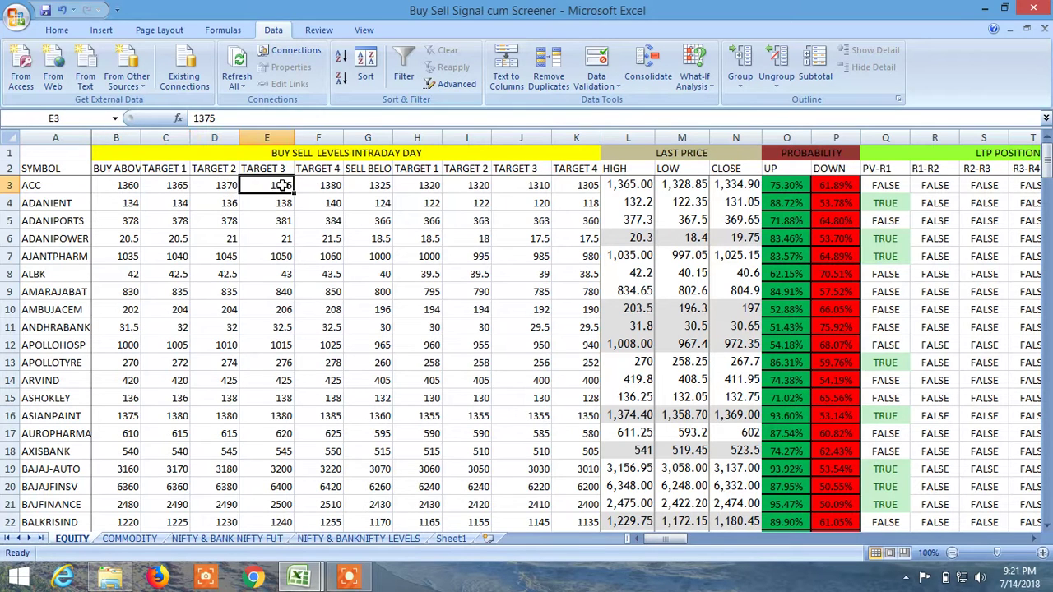
left_click(338, 187)
left_click(372, 185)
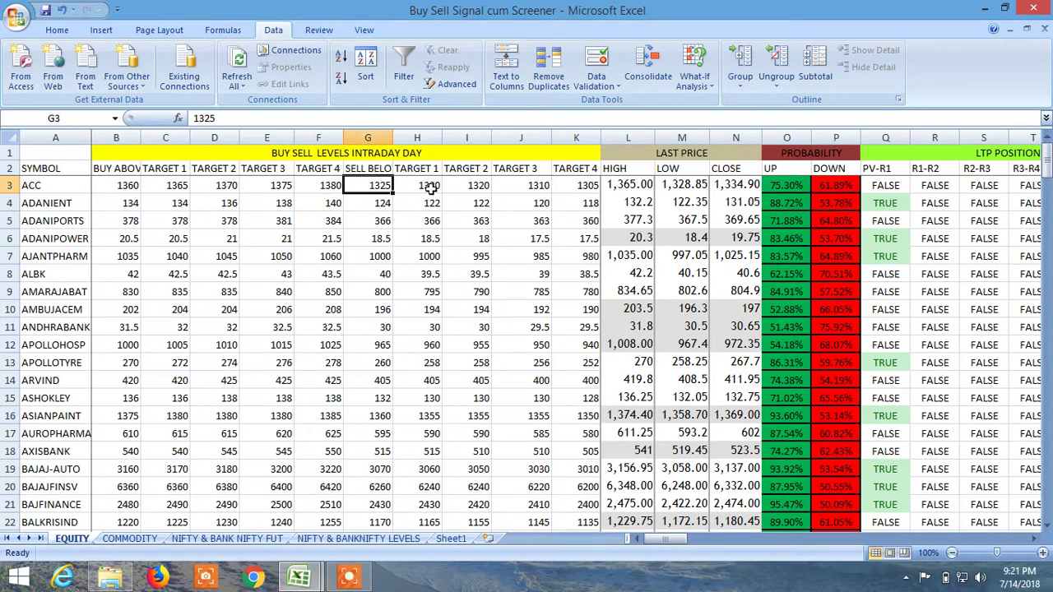
left_click(424, 185)
left_click(483, 186)
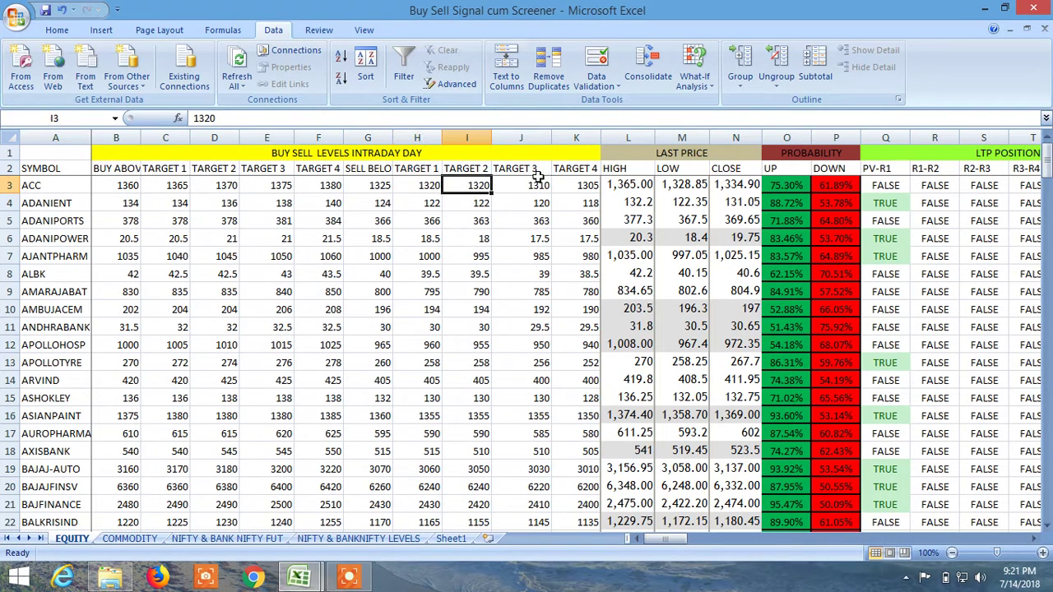
left_click(530, 187)
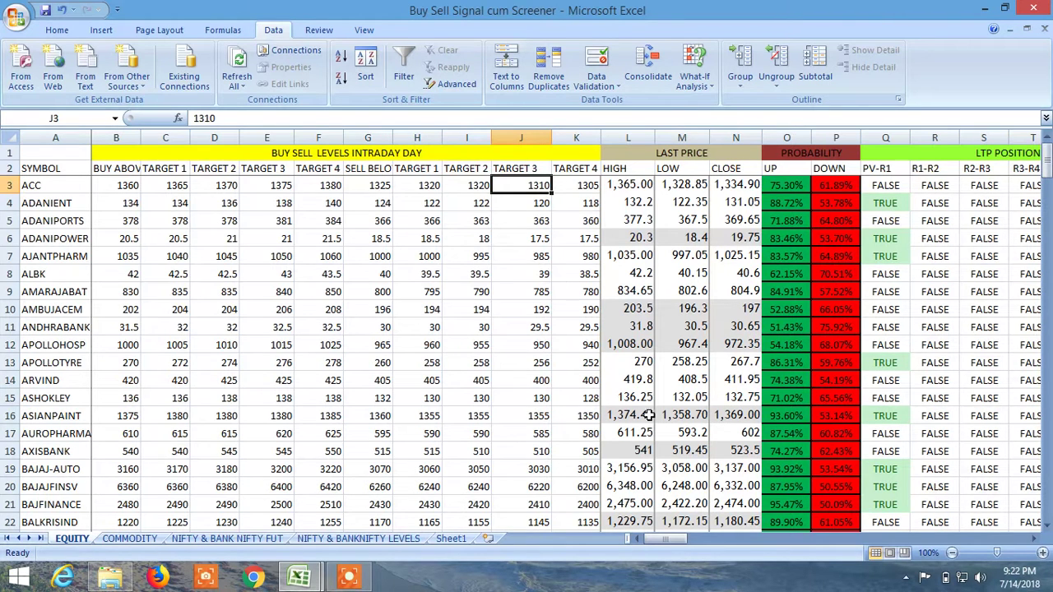
mouse_move(670, 543)
left_mouse_down()
mouse_move(684, 542)
mouse_move(652, 536)
mouse_move(934, 541)
mouse_move(650, 539)
left_mouse_up()
left_click(349, 576)
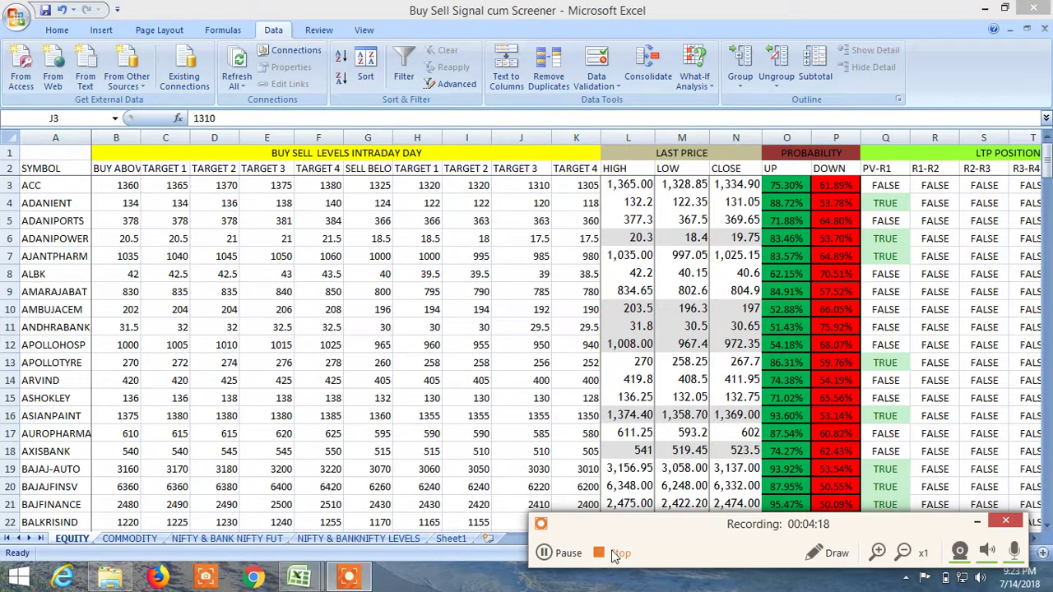